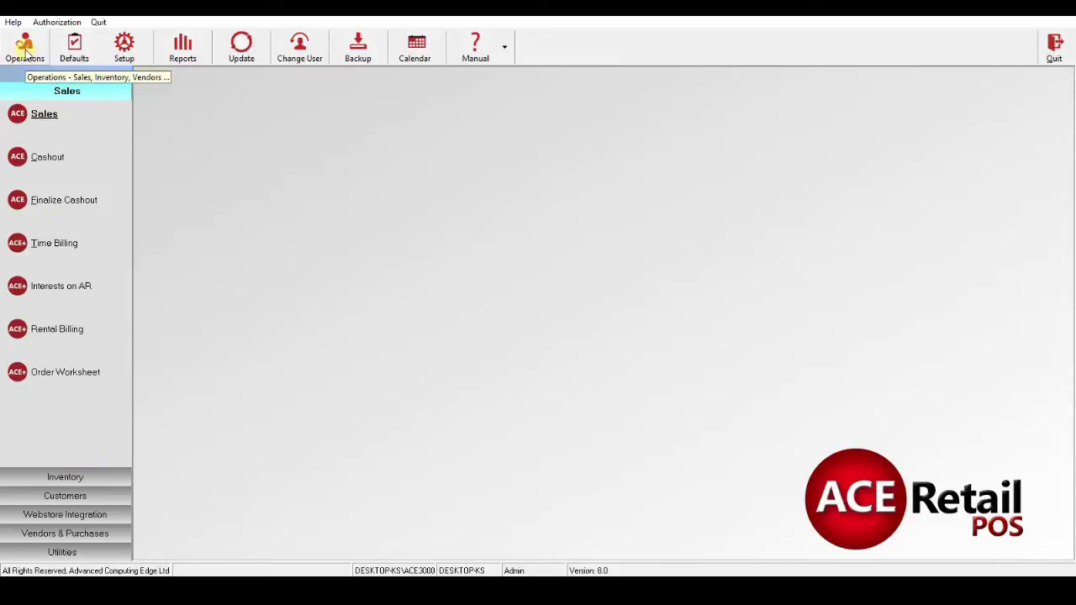
List all inventory items, examine the barcode field in the details of product PLU 1000, and close the inventory
{"action": "left_click", "coordinate": [53, 476]}
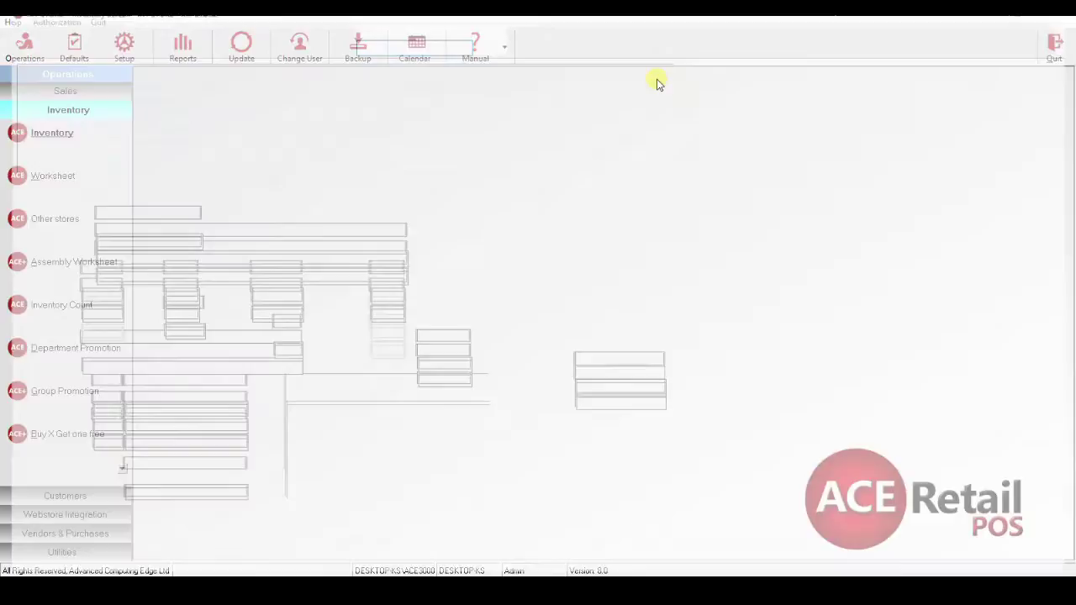
{"action": "key", "text": "Return"}
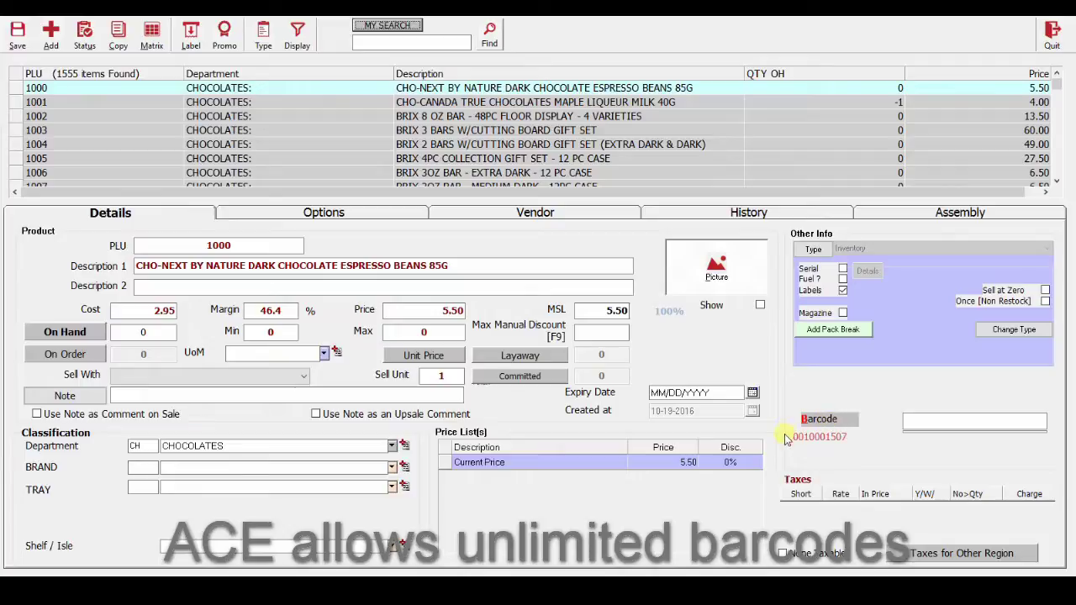
{"action": "left_click", "coordinate": [924, 425]}
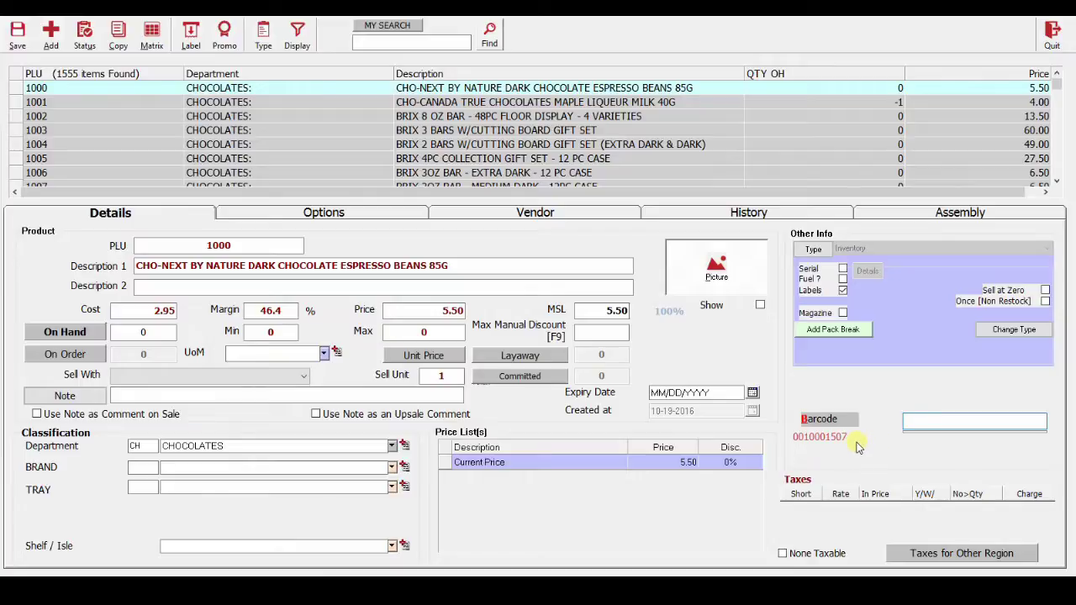
{"action": "left_click", "coordinate": [1054, 36]}
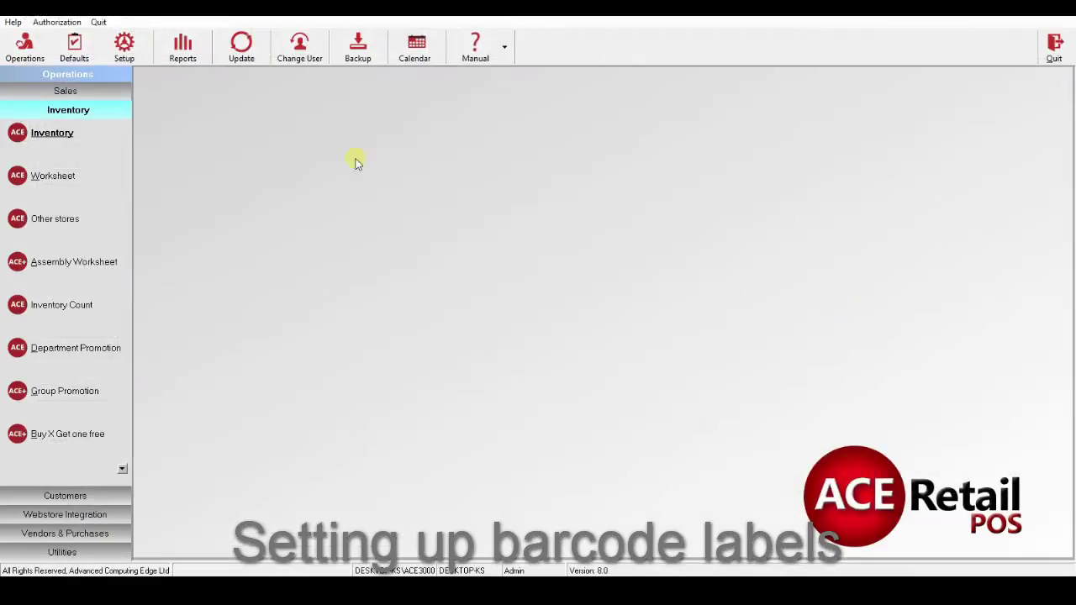
Reopen the inventory, review the vendor information for product PLU 1000, and leave the inventory
{"action": "left_click", "coordinate": [63, 132]}
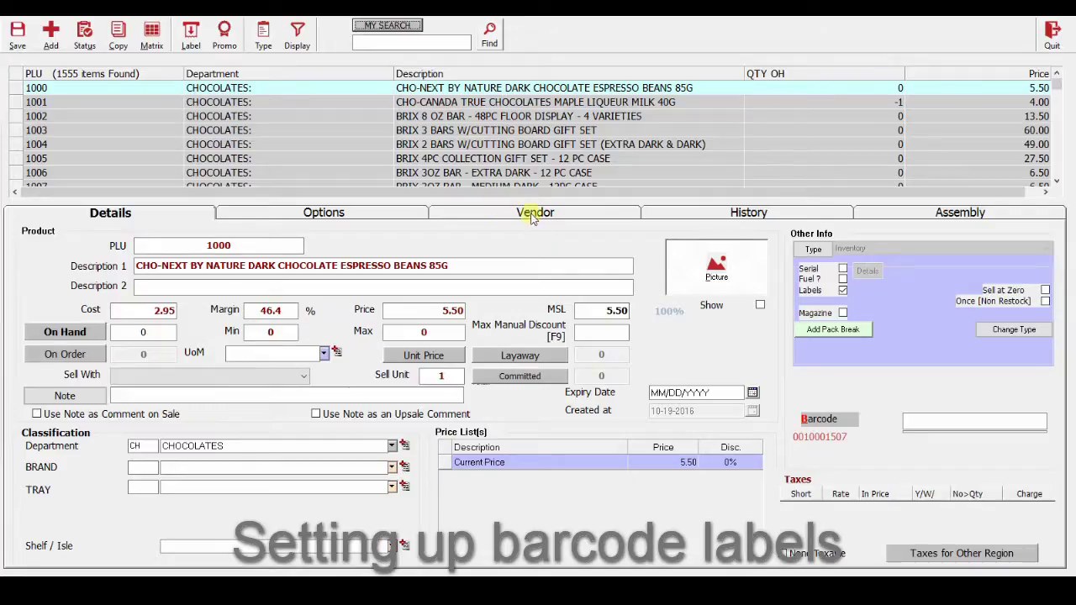
{"action": "left_click", "coordinate": [533, 215]}
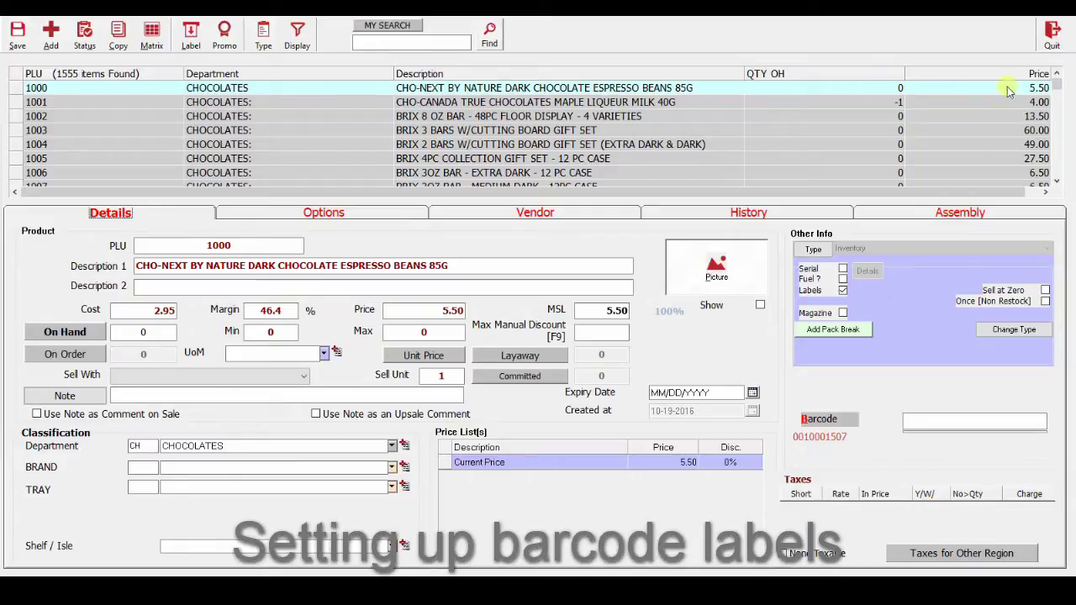
{"action": "left_click", "coordinate": [1053, 38]}
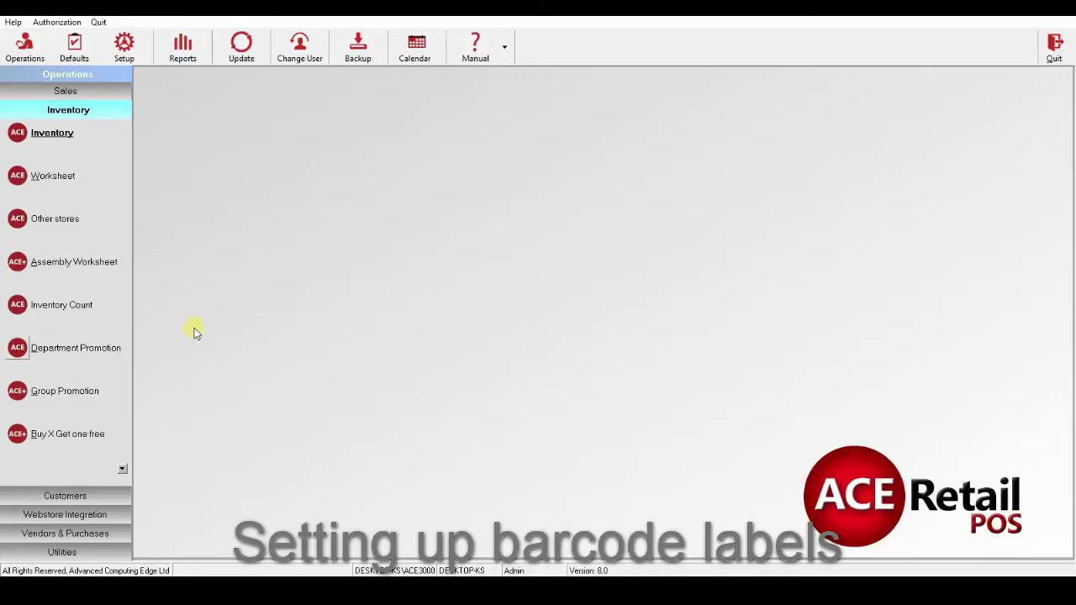
Configure the label printer as a Windows printer using ZDesigner LP 2824, save, and close the printer configuration
{"action": "left_click", "coordinate": [124, 49]}
{"action": "left_click", "coordinate": [127, 51]}
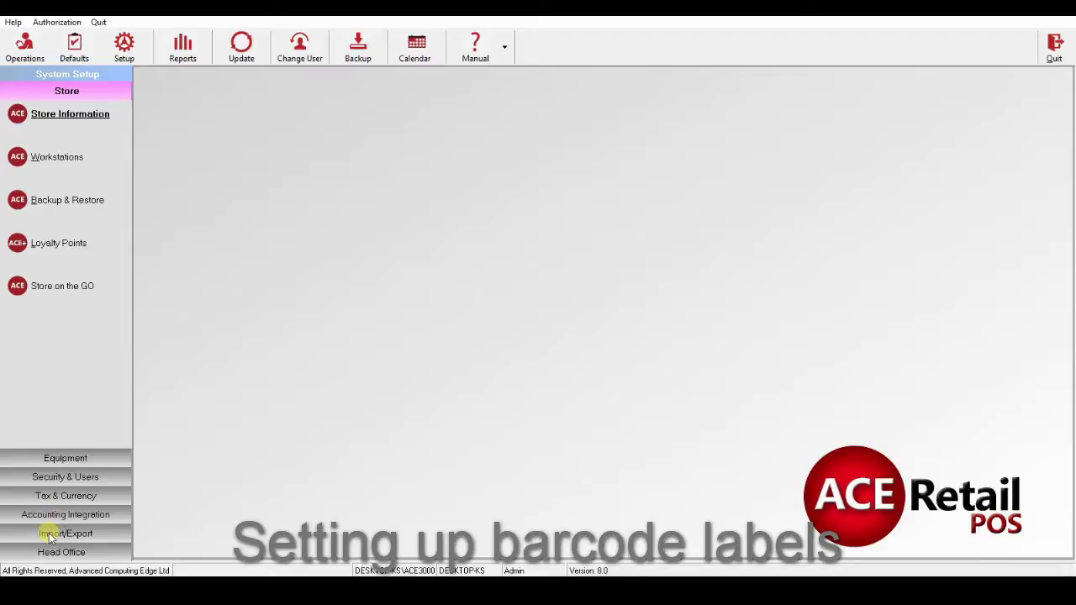
{"action": "left_click", "coordinate": [69, 459]}
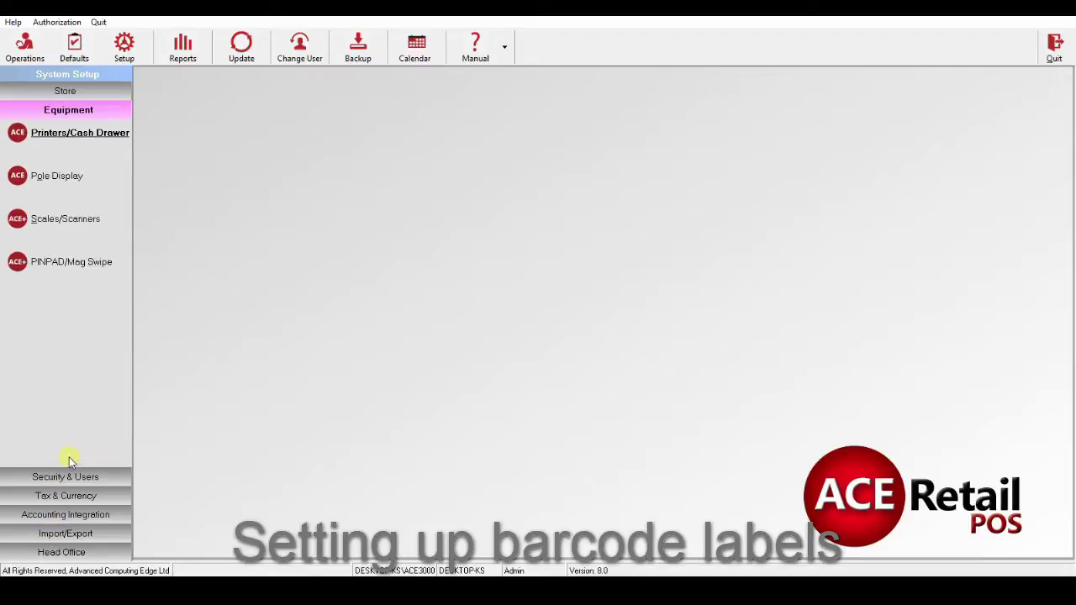
{"action": "left_click", "coordinate": [53, 137]}
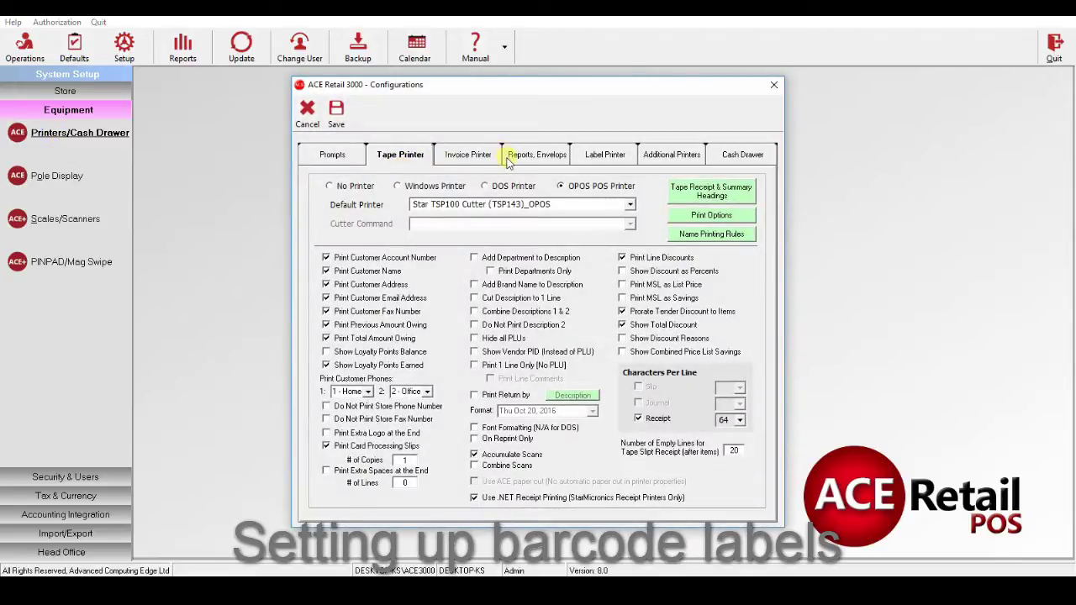
{"action": "left_click", "coordinate": [602, 156]}
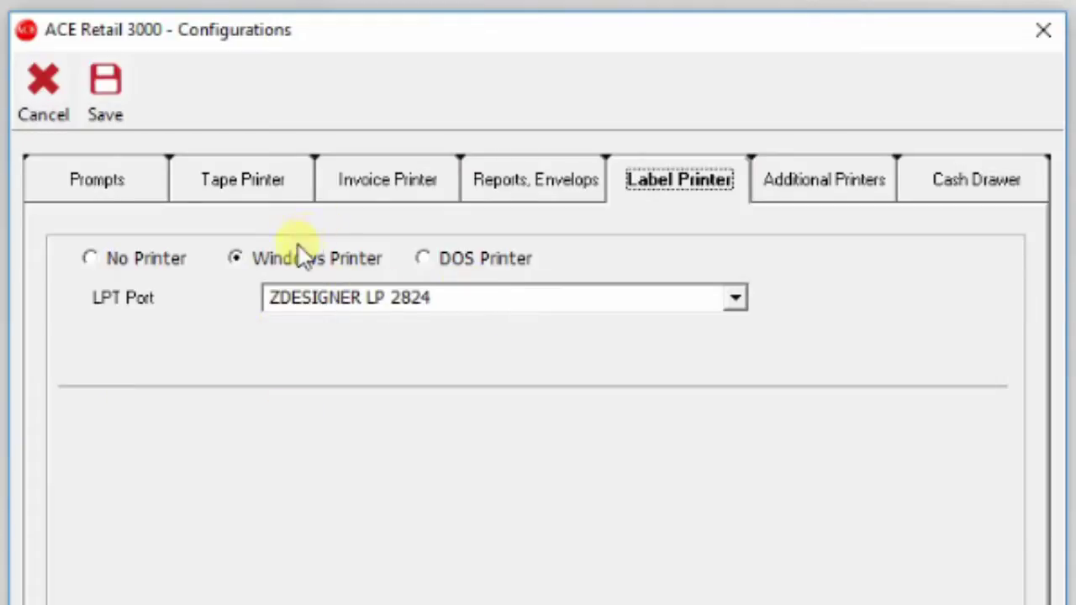
{"action": "left_click", "coordinate": [99, 255]}
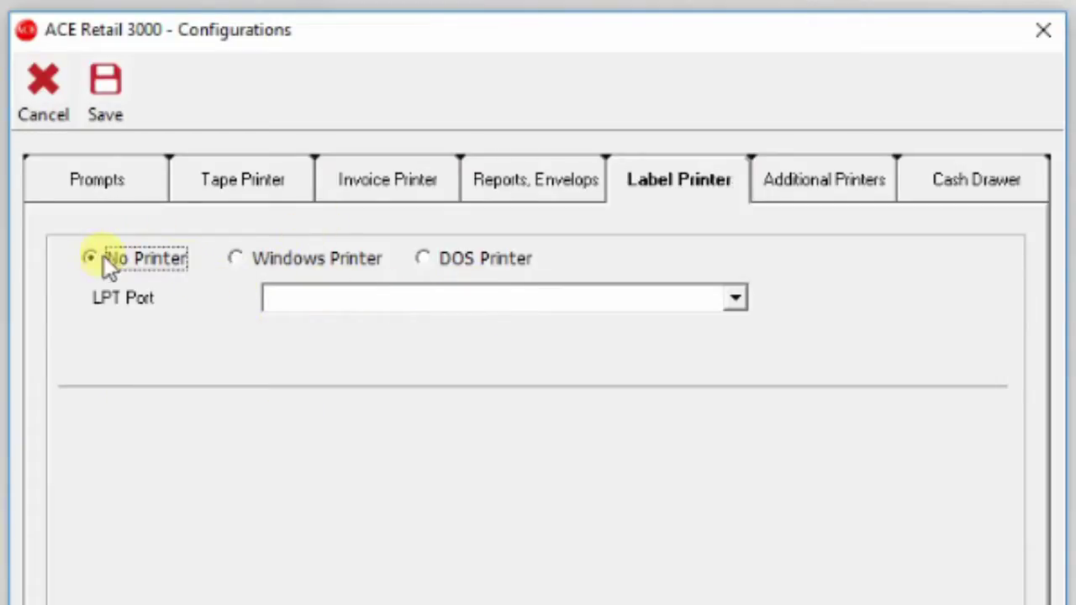
{"action": "left_click", "coordinate": [237, 259]}
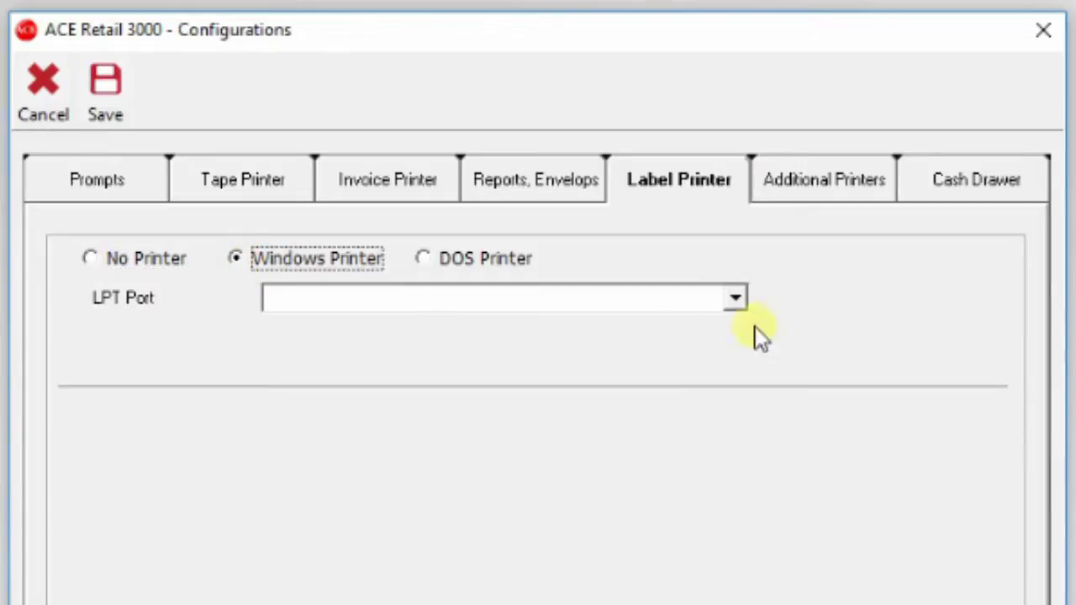
{"action": "left_click", "coordinate": [743, 300]}
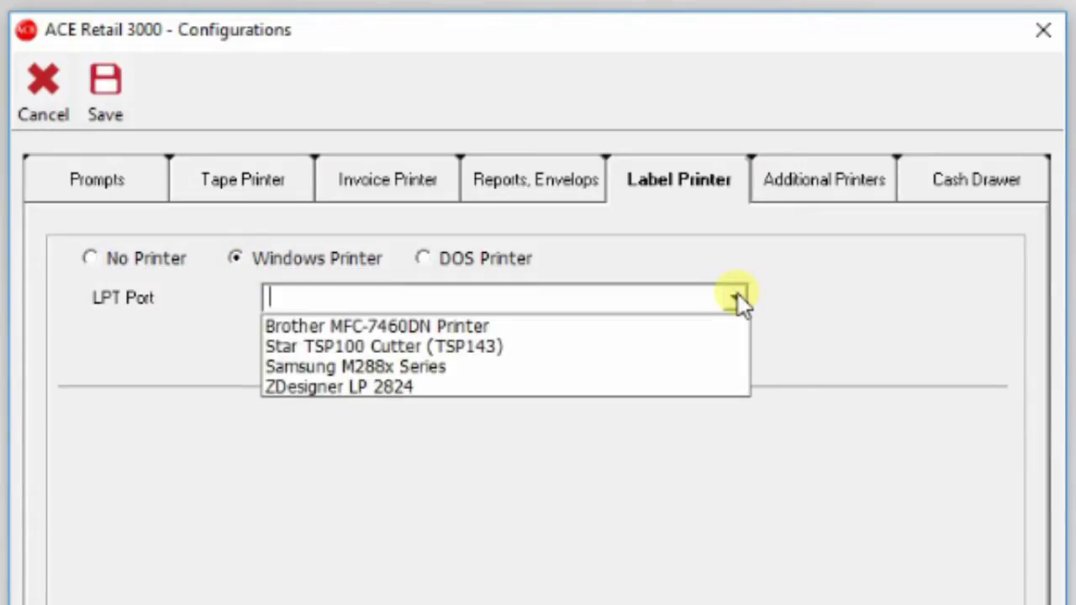
{"action": "left_click", "coordinate": [454, 387]}
{"action": "left_click", "coordinate": [101, 97]}
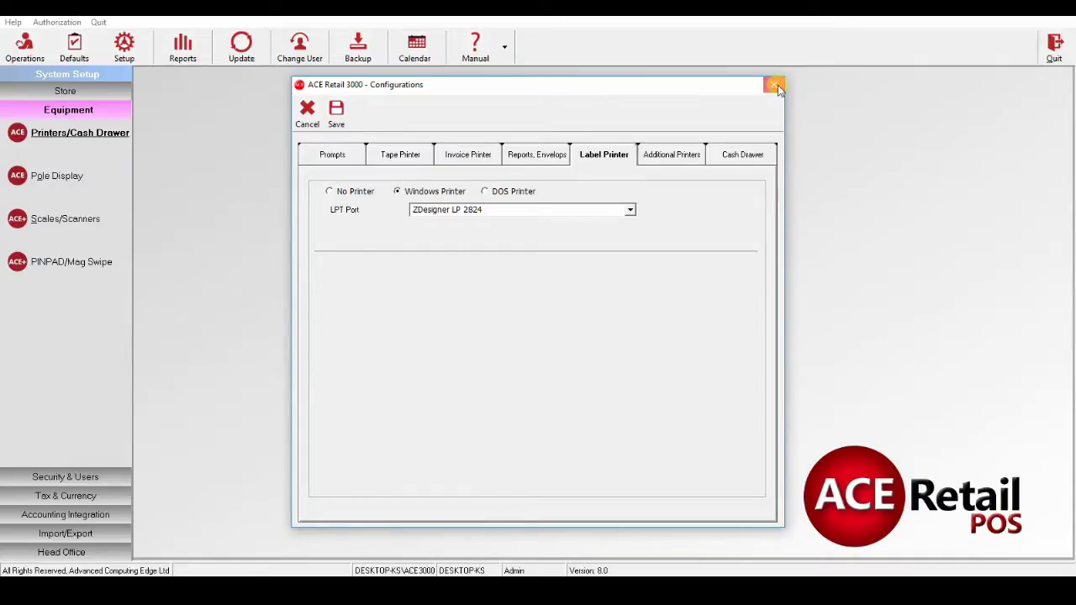
{"action": "left_click", "coordinate": [1043, 29]}
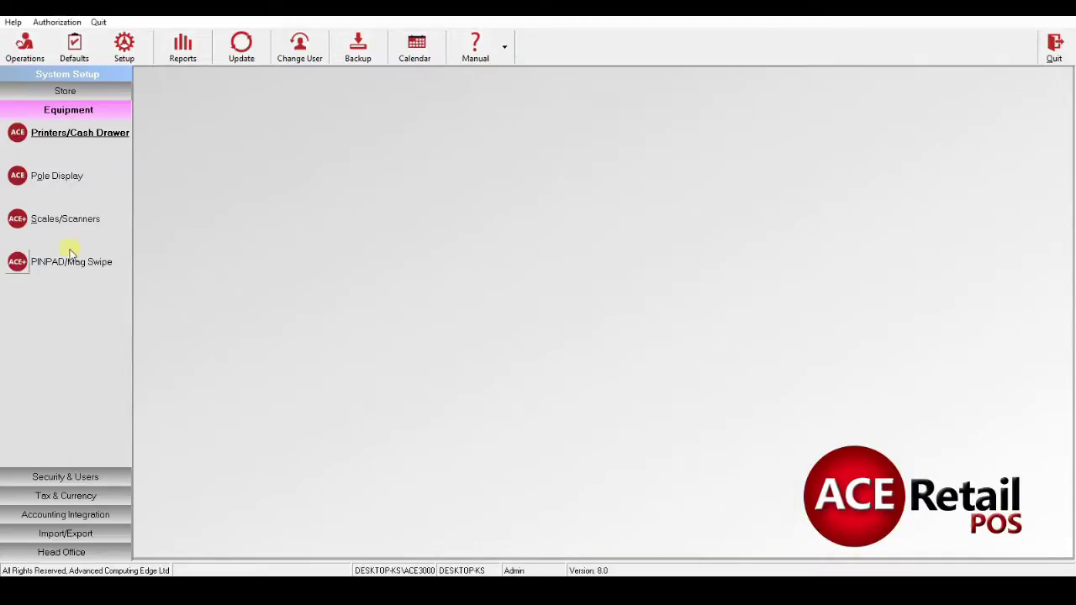
Open the inventory label setup and choose printer ZEBRA with label COGNITIVE 03-02-1520, 1.15"x1.0" - Wide UPC
{"action": "left_click", "coordinate": [72, 49]}
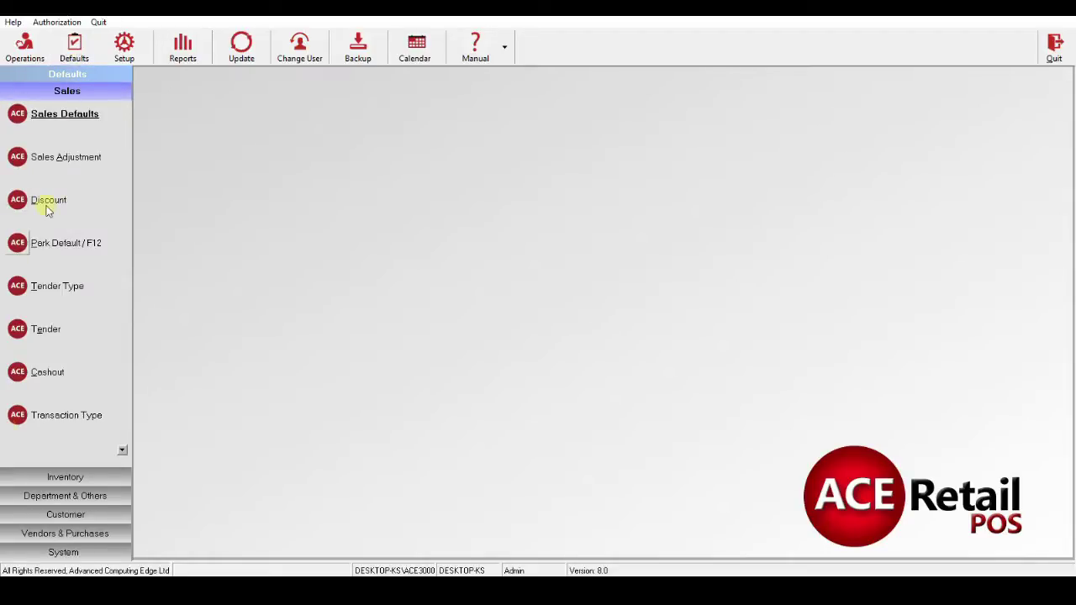
{"action": "left_click", "coordinate": [67, 476]}
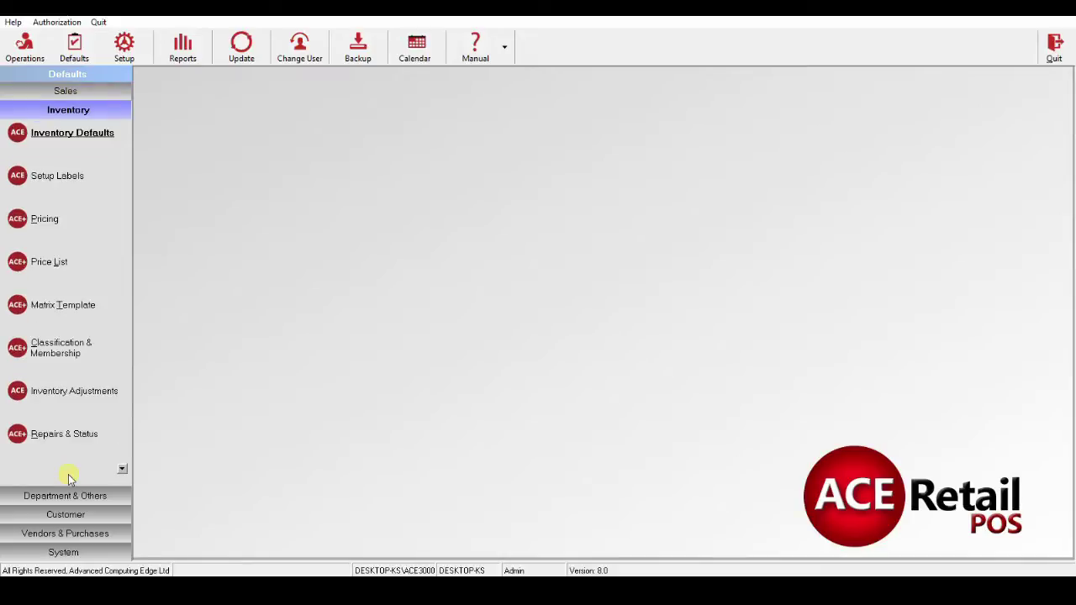
{"action": "left_click", "coordinate": [55, 178]}
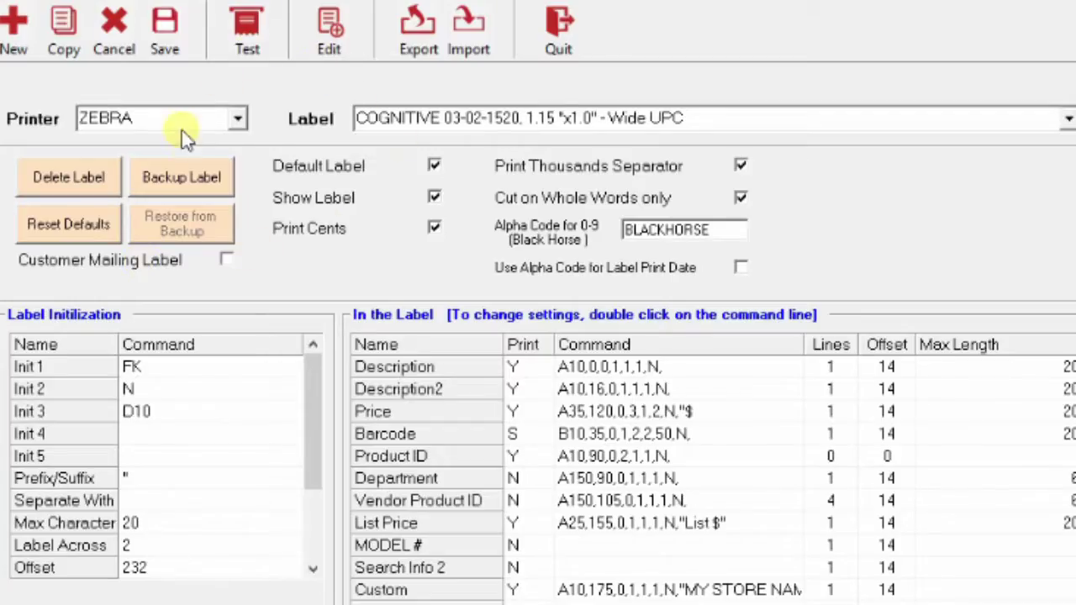
{"action": "left_click", "coordinate": [238, 119]}
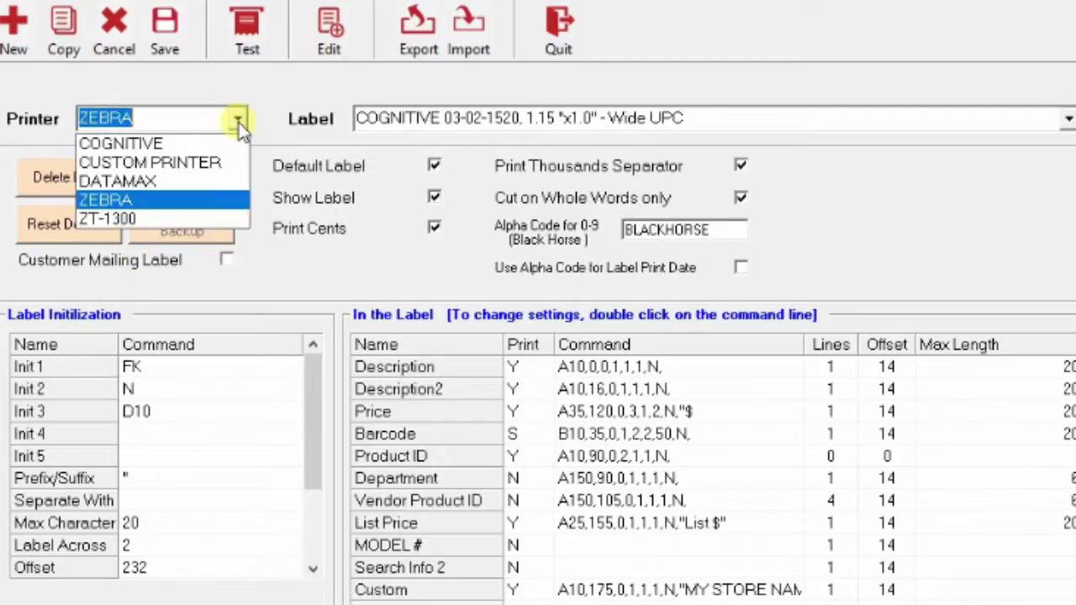
{"action": "left_click", "coordinate": [139, 203]}
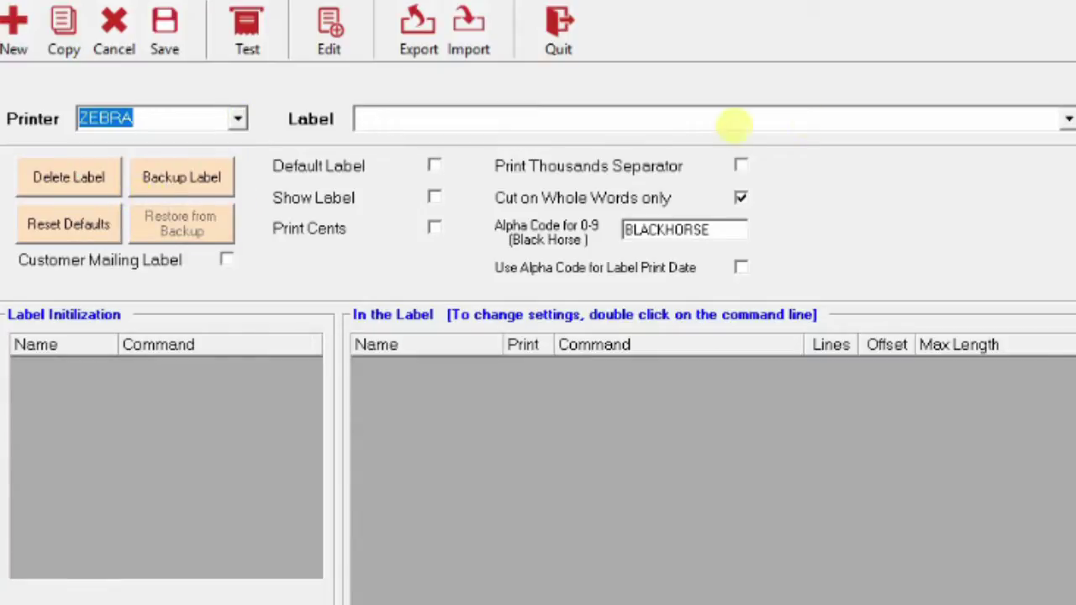
{"action": "left_click", "coordinate": [1066, 120]}
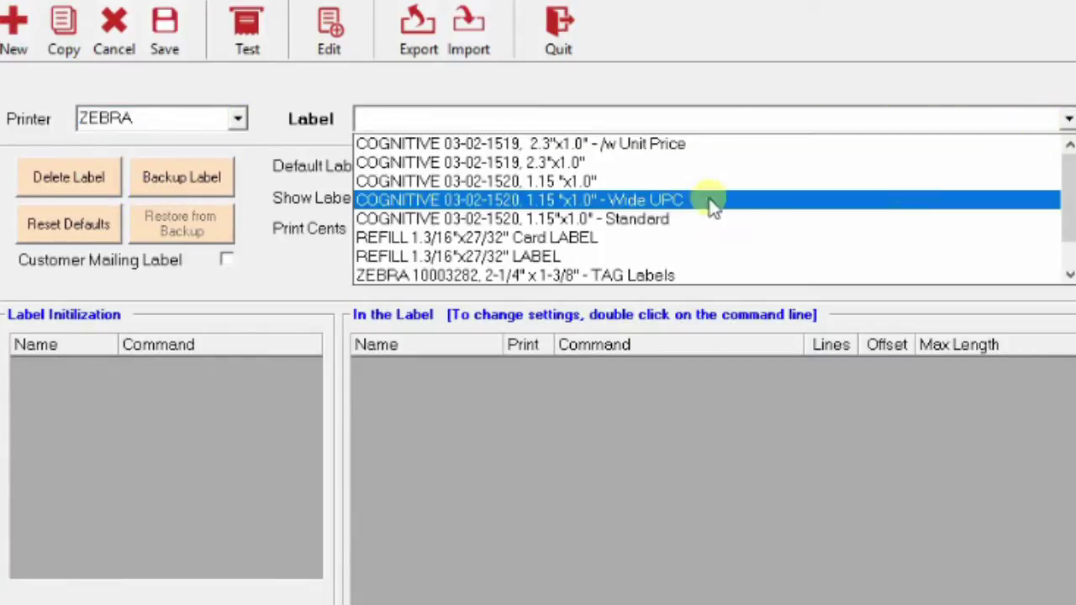
{"action": "left_click", "coordinate": [578, 208]}
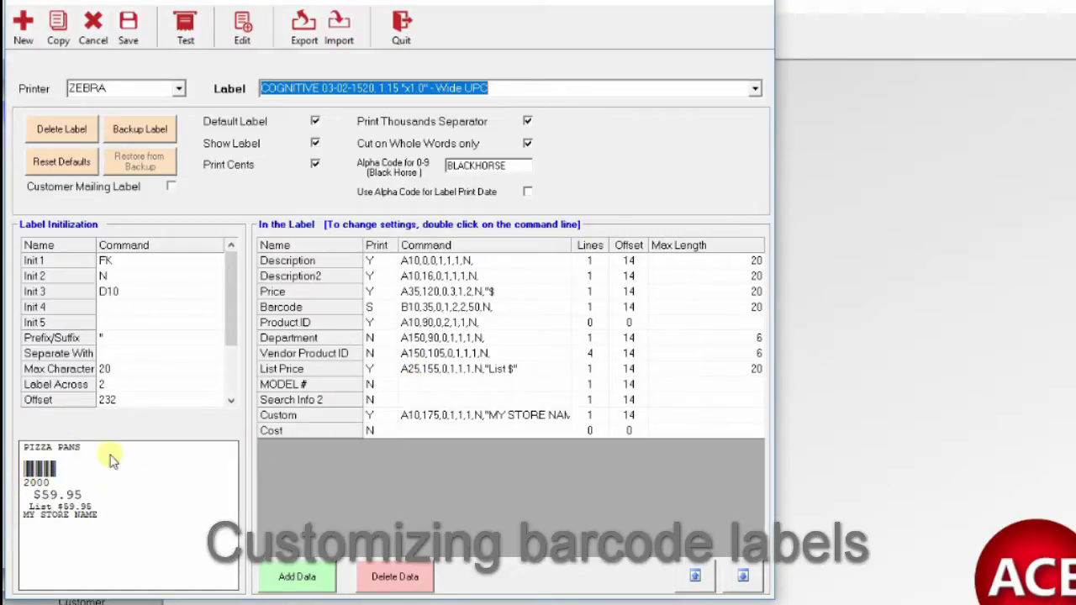
Review the settings of the label's Custom line containing MY STORE NAME and accept them
{"action": "left_click", "coordinate": [333, 415]}
{"action": "double_click", "coordinate": [333, 416]}
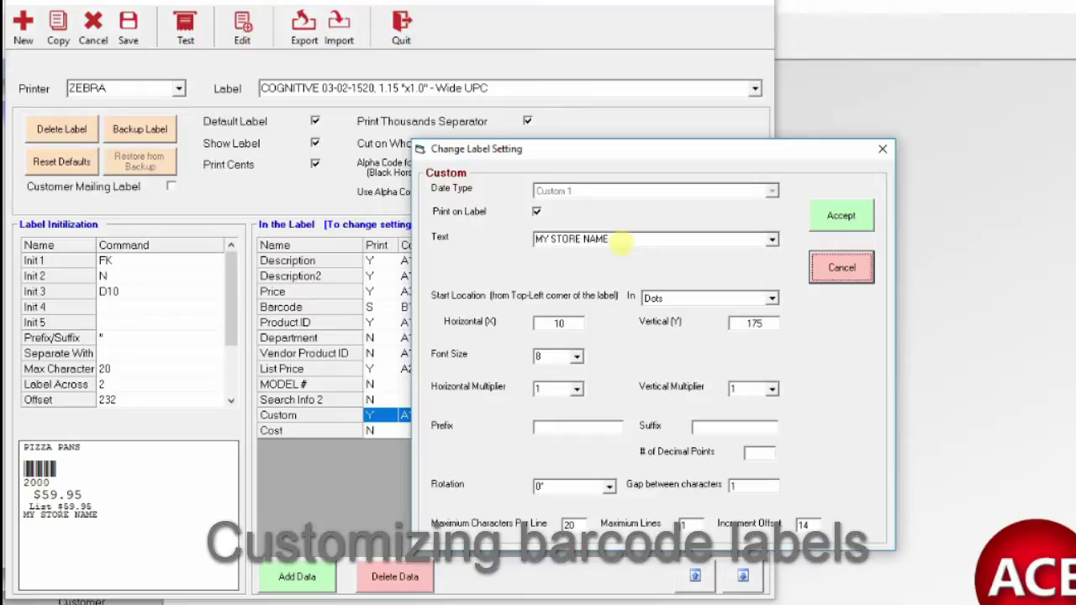
{"action": "left_click", "coordinate": [842, 217]}
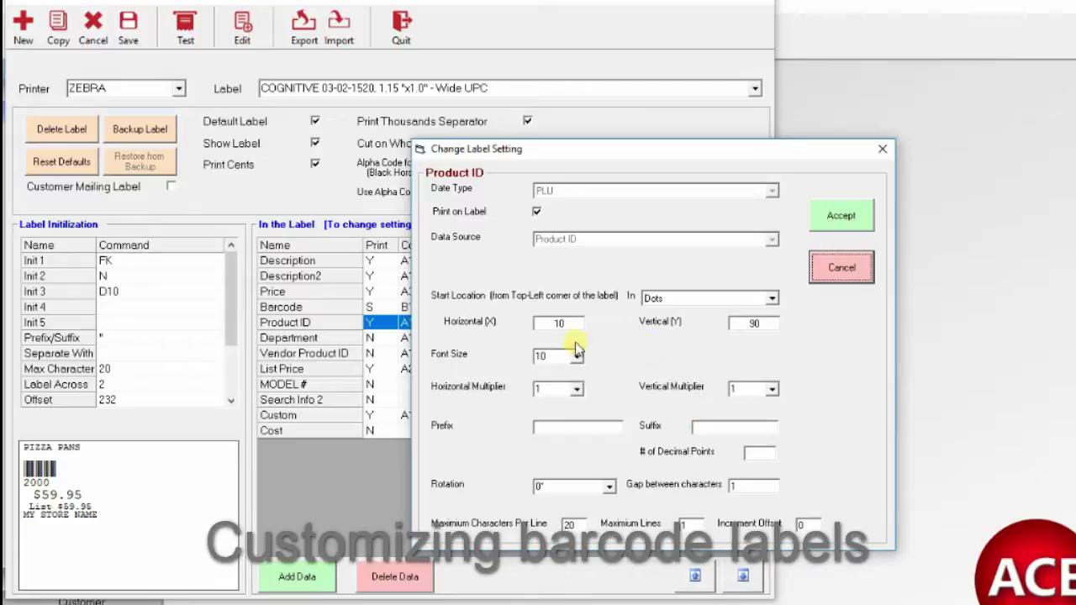
Switch the Product ID line's start location units to millimeters, set its horizontal position to 2, and accept
{"action": "left_click", "coordinate": [769, 303]}
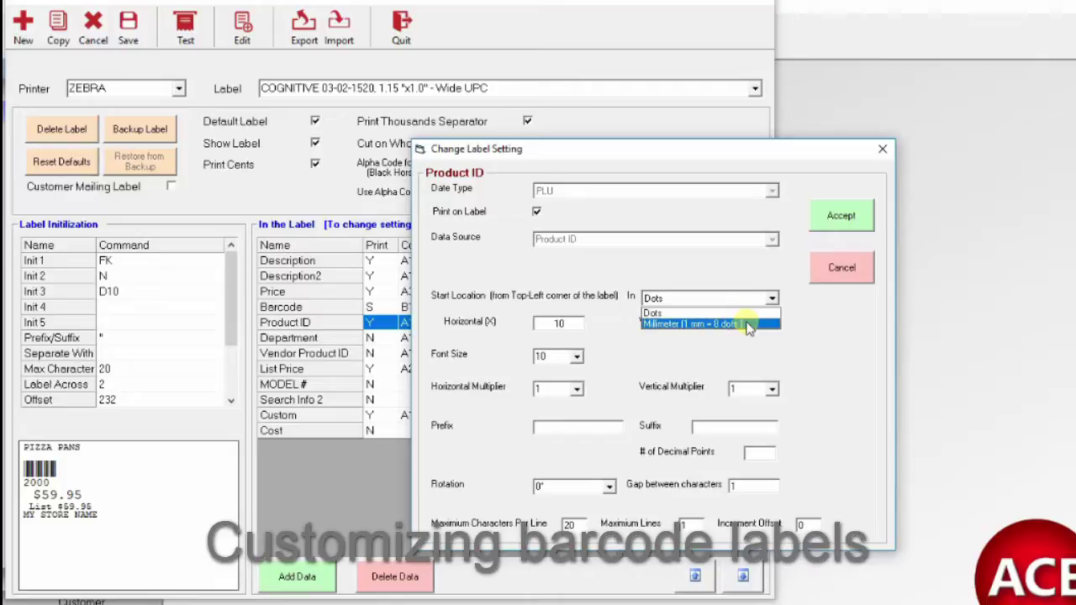
{"action": "left_click", "coordinate": [749, 326]}
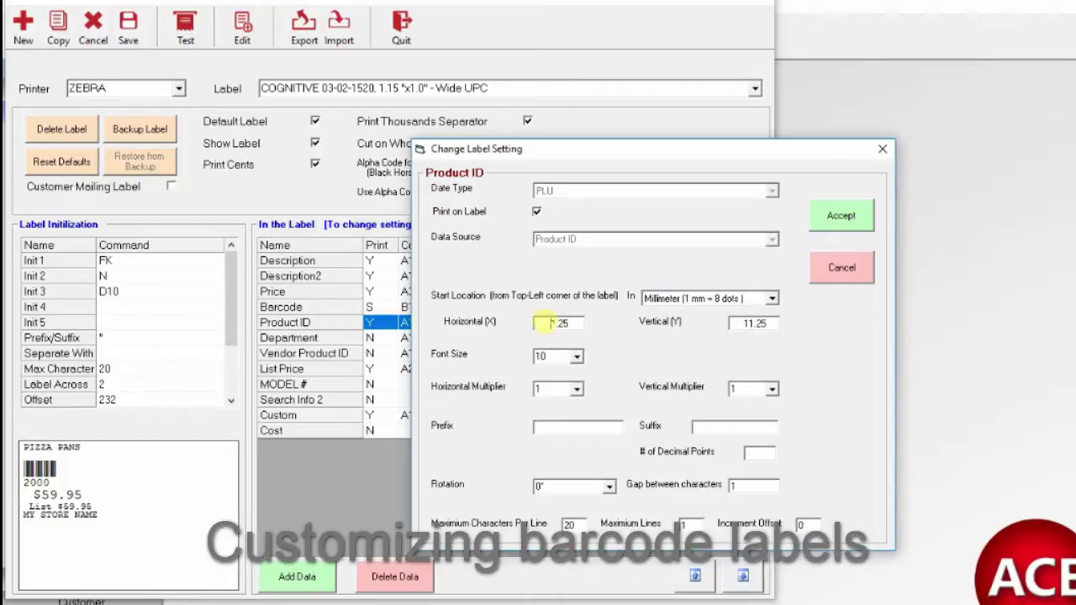
{"action": "left_click_drag", "start_coordinate": [542, 323], "coordinate": [580, 326]}
{"action": "type", "text": "2"}
{"action": "left_click", "coordinate": [843, 216]}
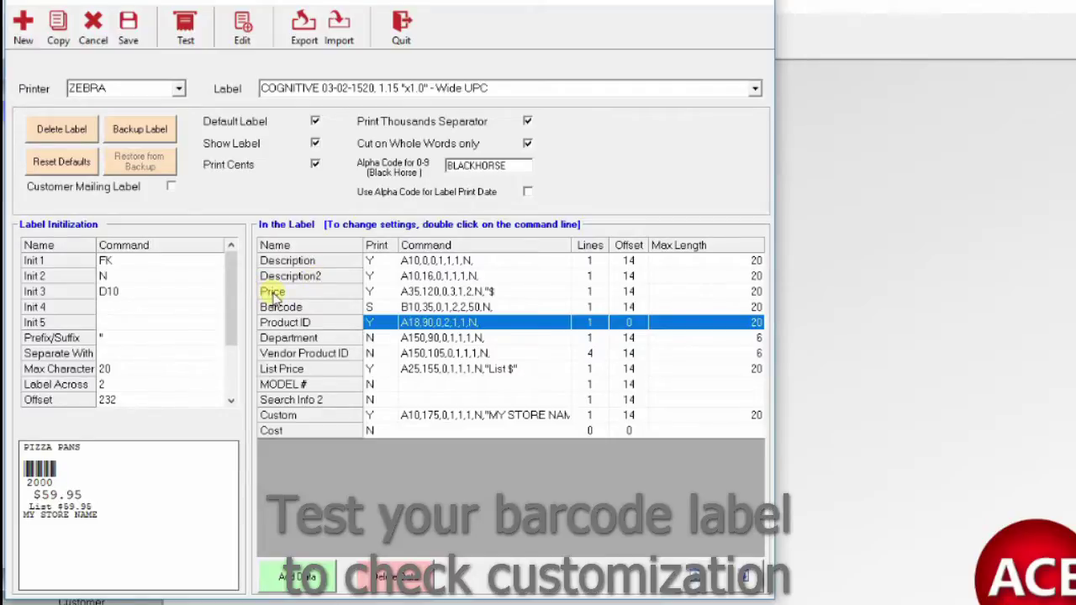
Print a test of the customized label for PIZZA PANS and close the label setup
{"action": "left_click", "coordinate": [187, 25]}
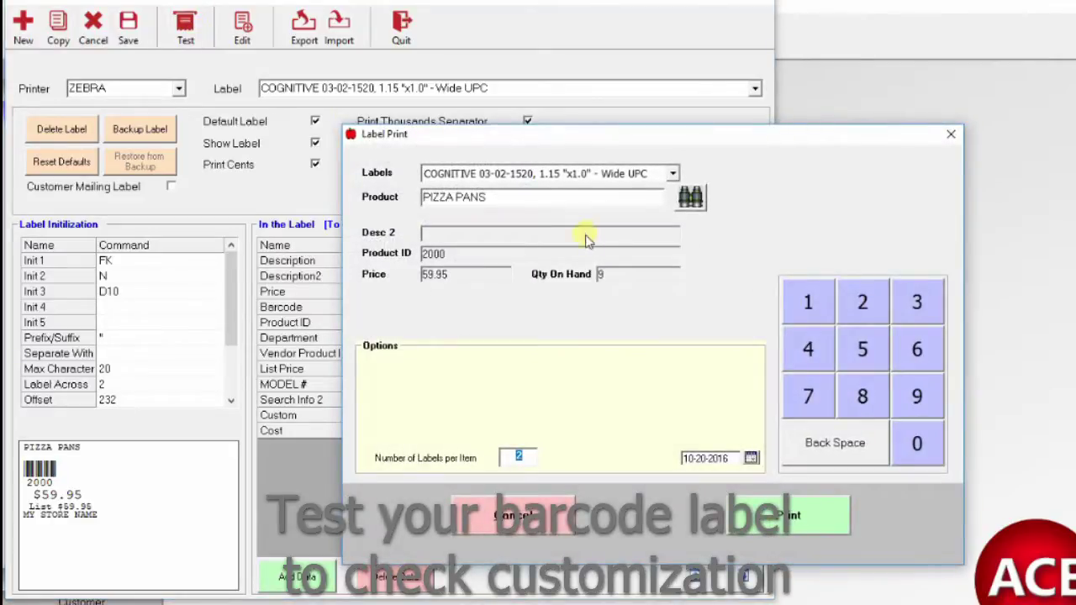
{"action": "left_click", "coordinate": [766, 516]}
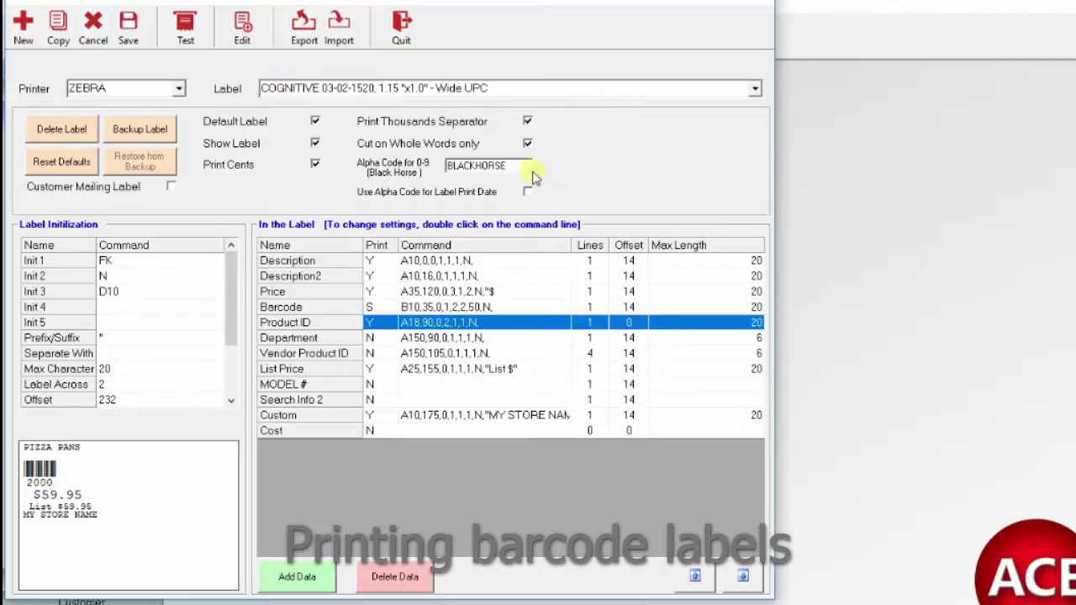
{"action": "left_click", "coordinate": [765, 2]}
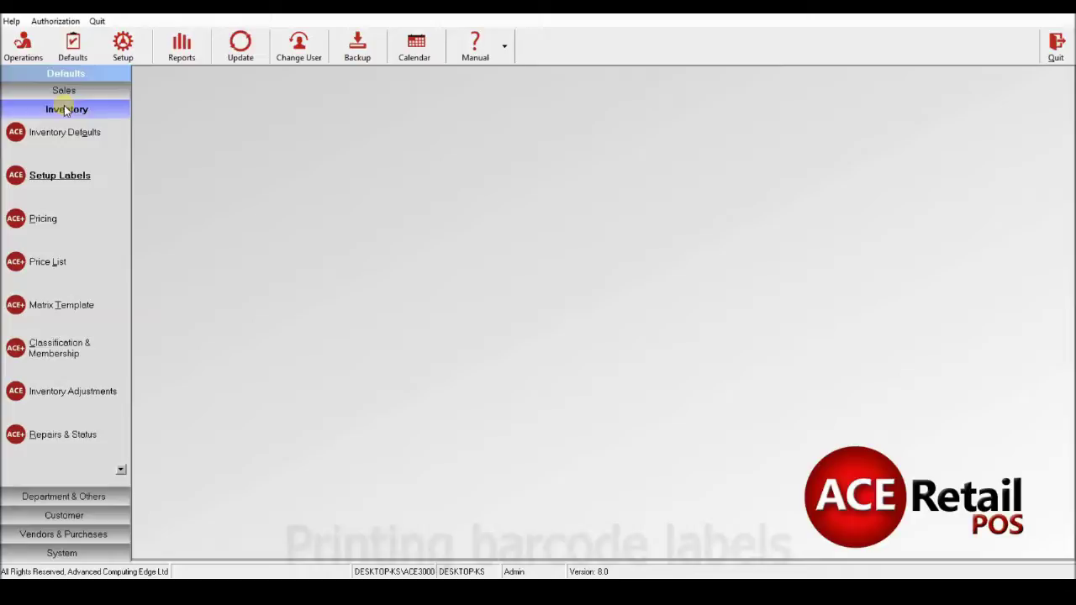
List all products in the operations inventory and select the rows from PLU 1000 through PLU 1005
{"action": "left_click", "coordinate": [23, 46]}
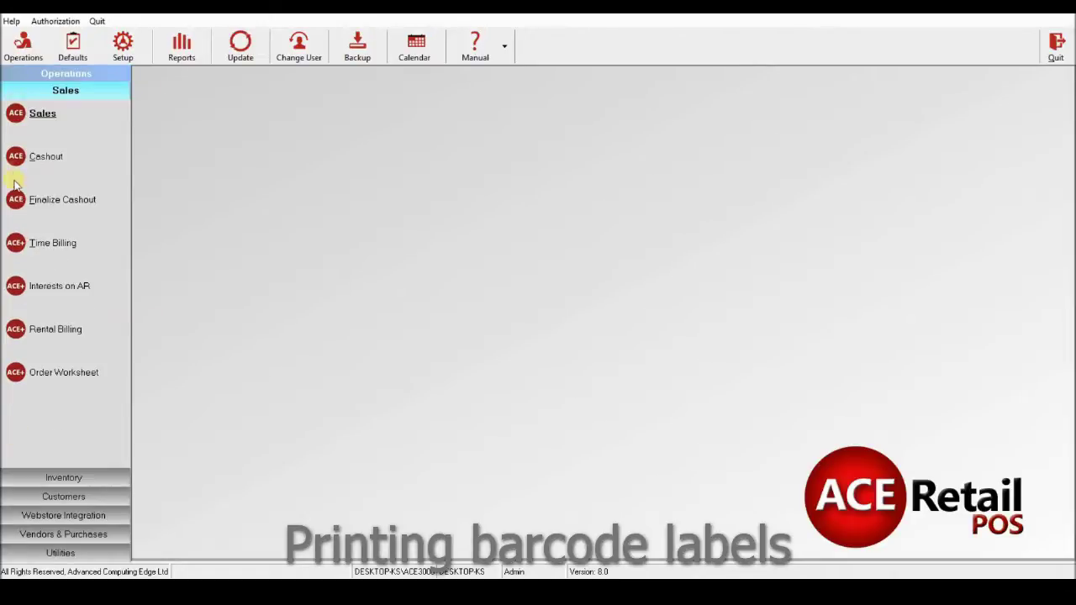
{"action": "left_click", "coordinate": [58, 478]}
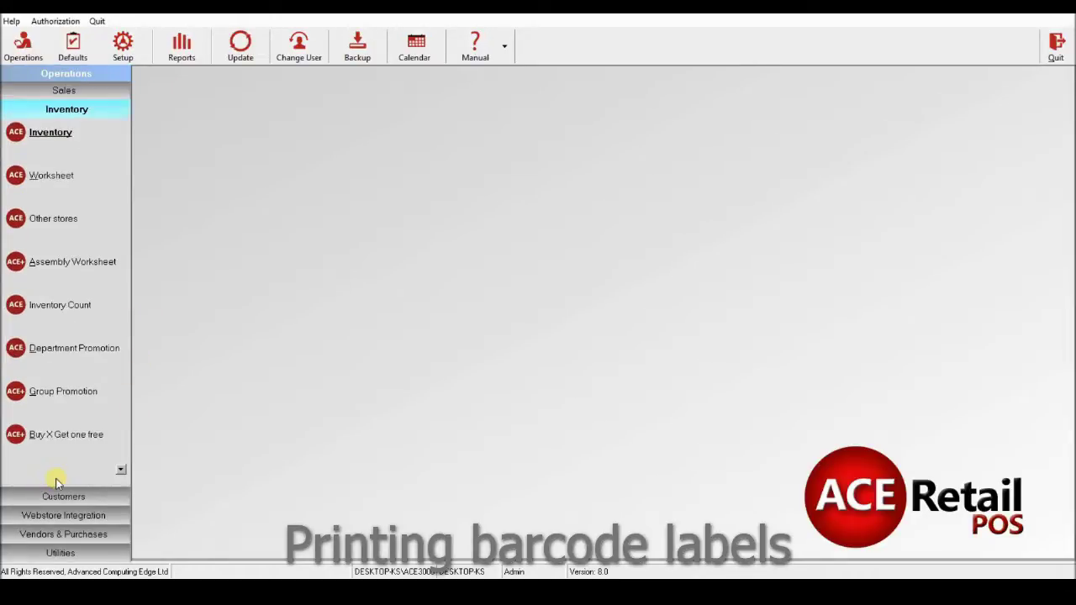
{"action": "left_click", "coordinate": [32, 140]}
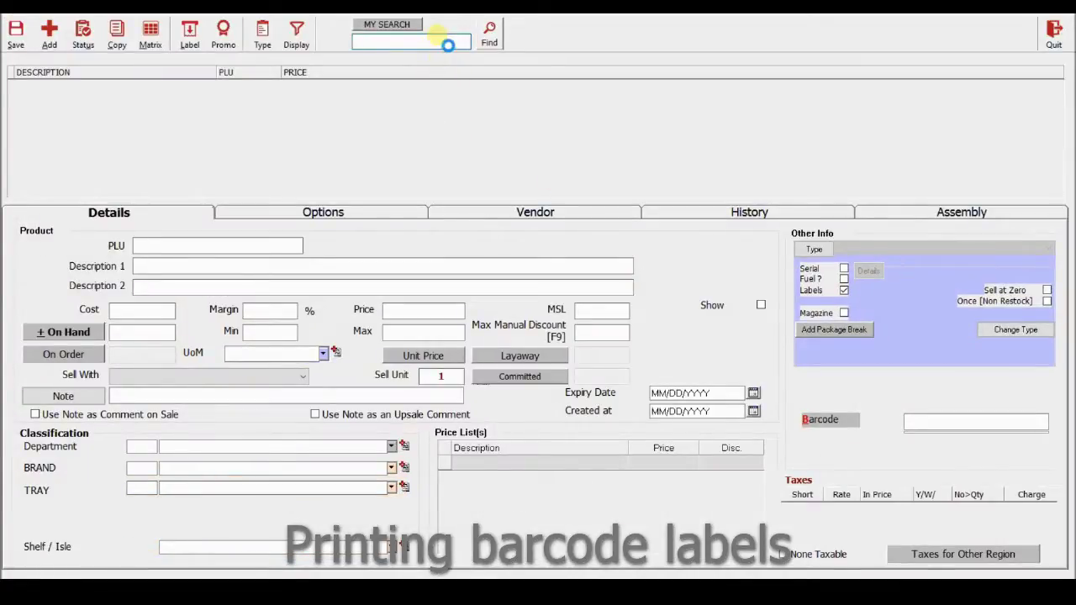
{"action": "key", "text": "Return"}
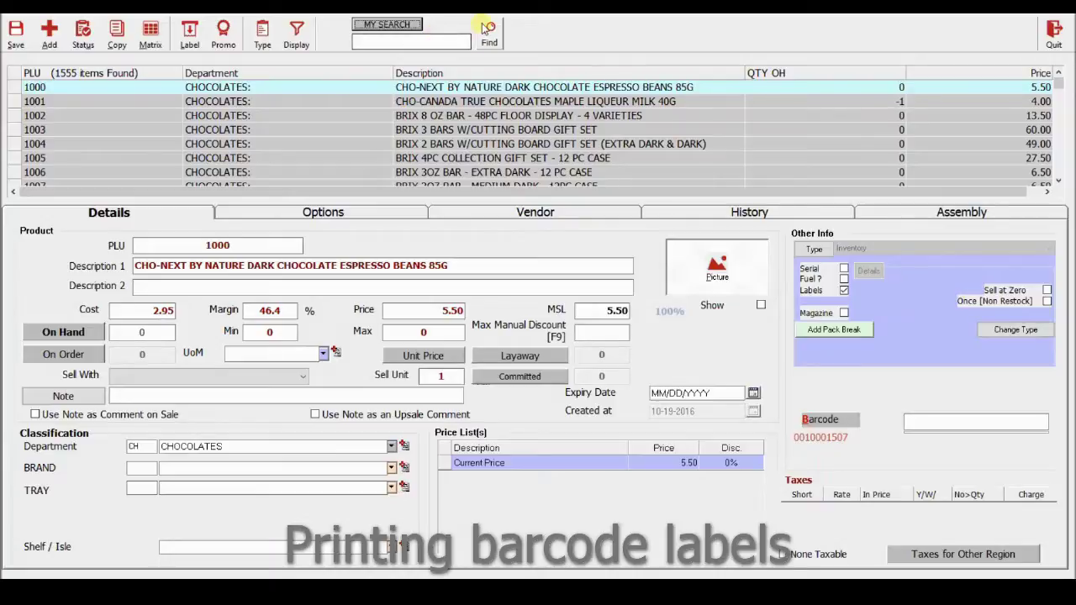
{"action": "left_click", "coordinate": [416, 158], "text": "shift"}
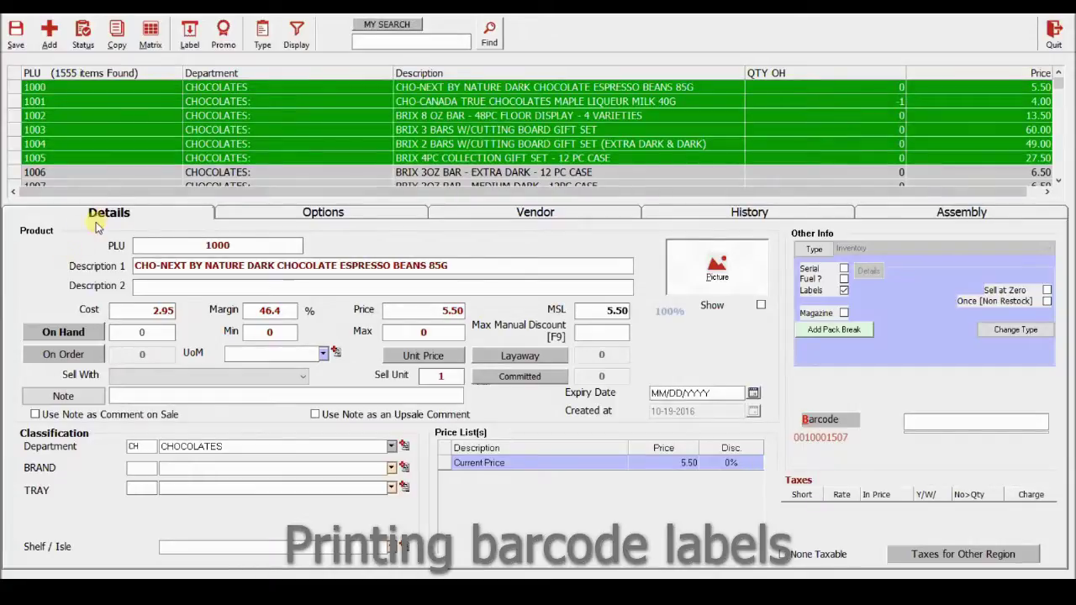
Print barcode labels for the selected products with the Based on Qty OH option turned off
{"action": "left_click", "coordinate": [190, 31]}
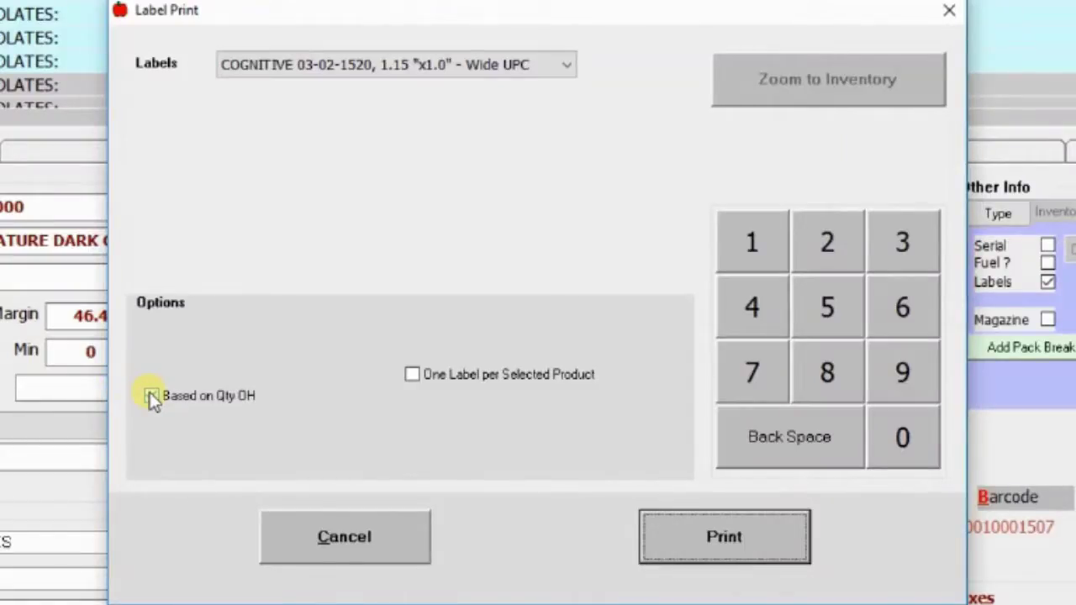
{"action": "left_click", "coordinate": [151, 397]}
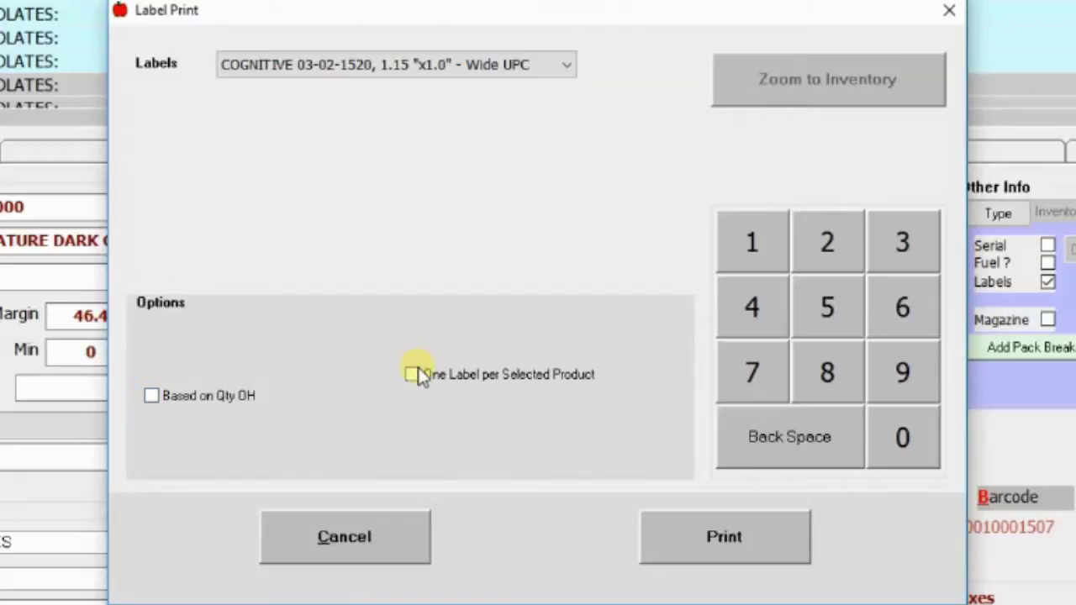
{"action": "left_click", "coordinate": [720, 541]}
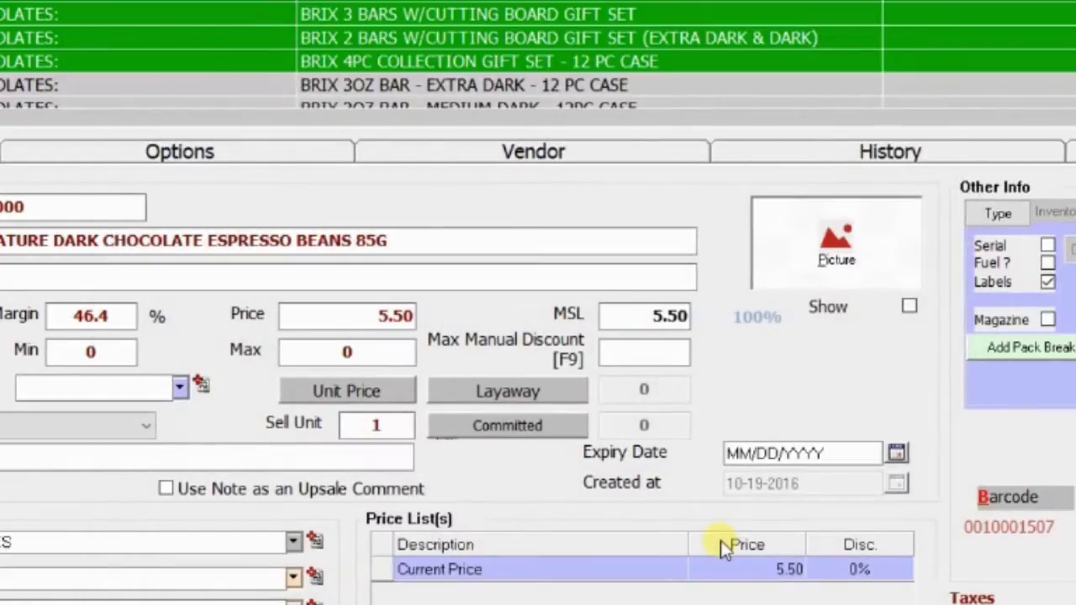